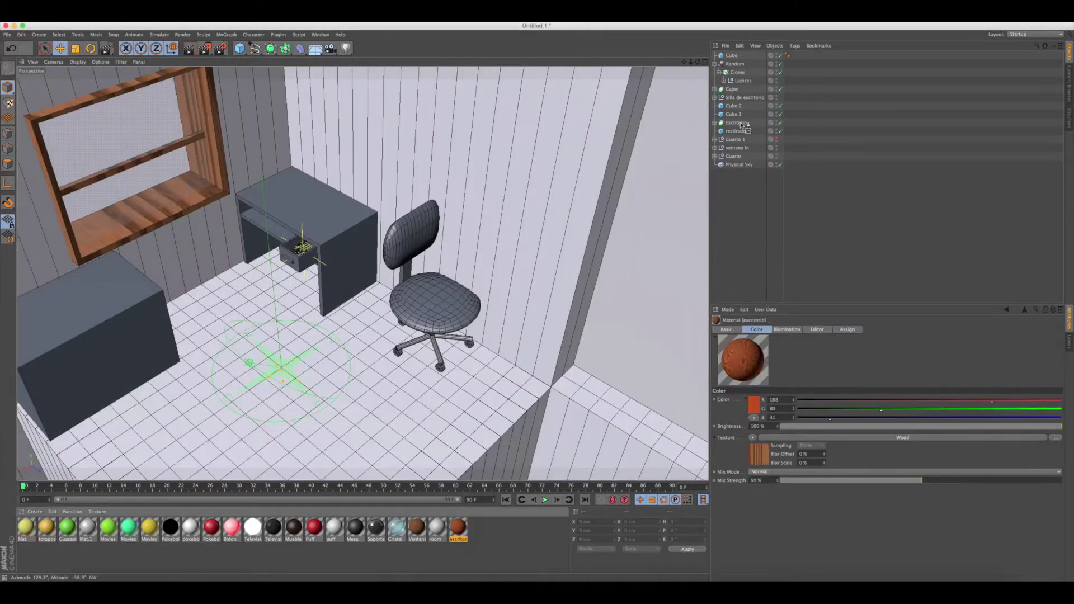
Apply the Escritorio wood material to the desk object
{"action": "left_click_drag", "start_coordinate": [752, 91], "coordinate": [787, 65]}
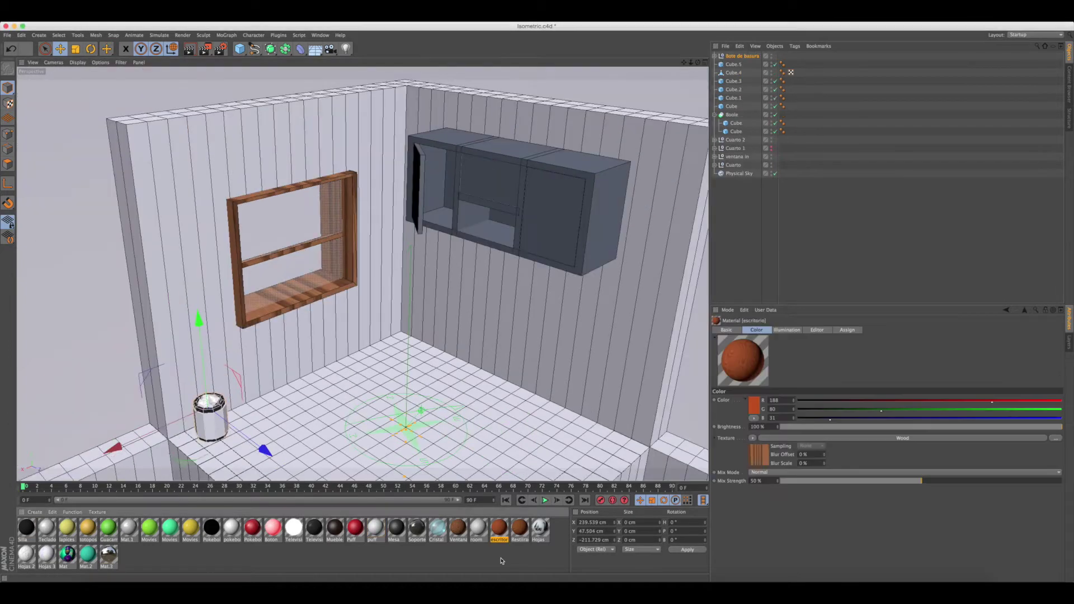
Apply the photo texture material Mat.4 to the cube-built wall cabinet
{"action": "left_click_drag", "start_coordinate": [141, 564], "coordinate": [517, 247]}
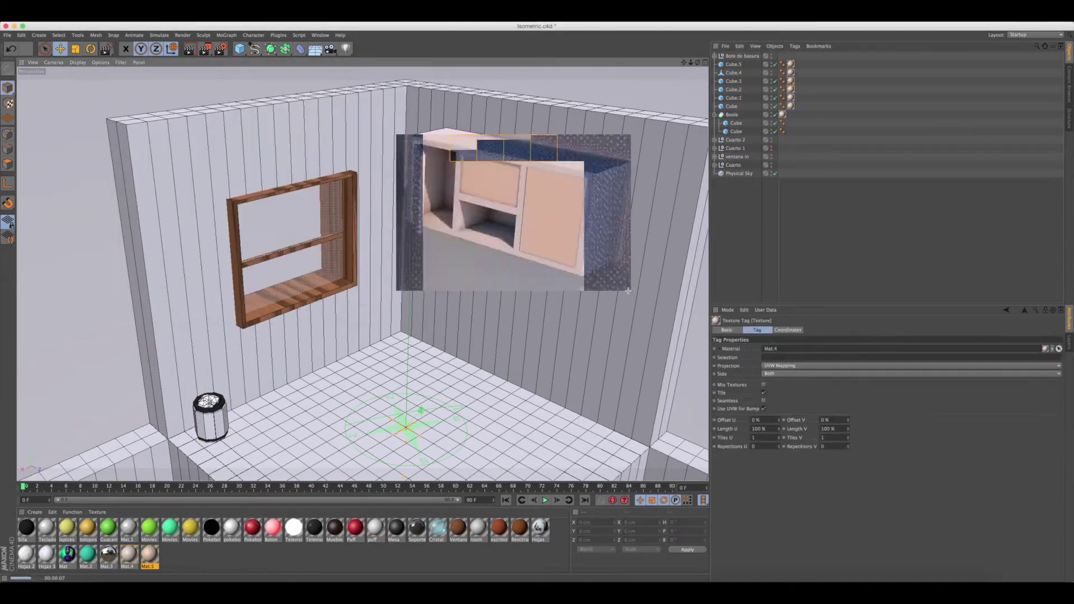